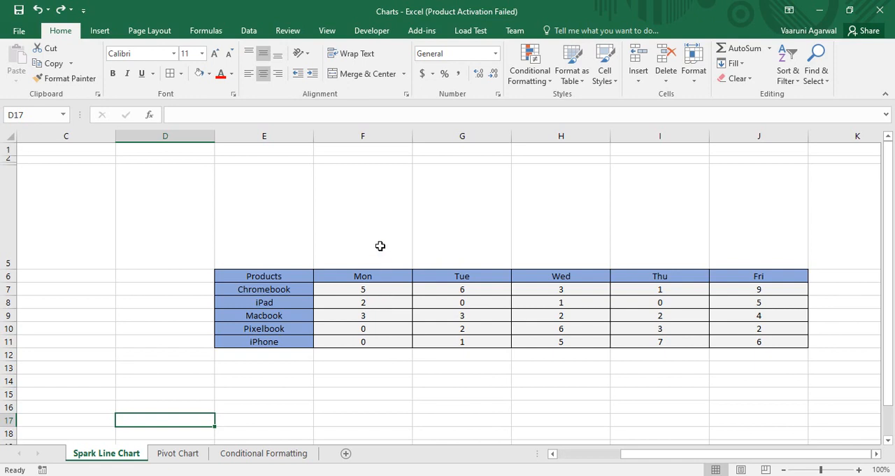
Step: Insert a column sparkline in cell F5 using the Monday data in F7:F11
click(101, 33)
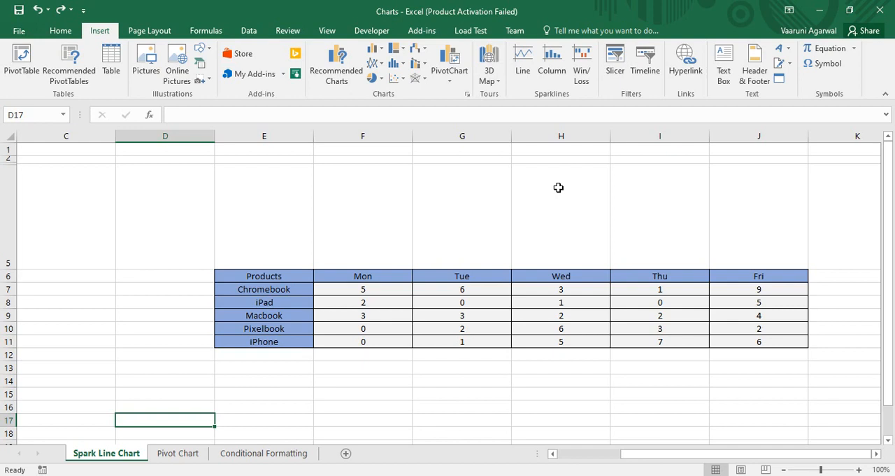
click(554, 70)
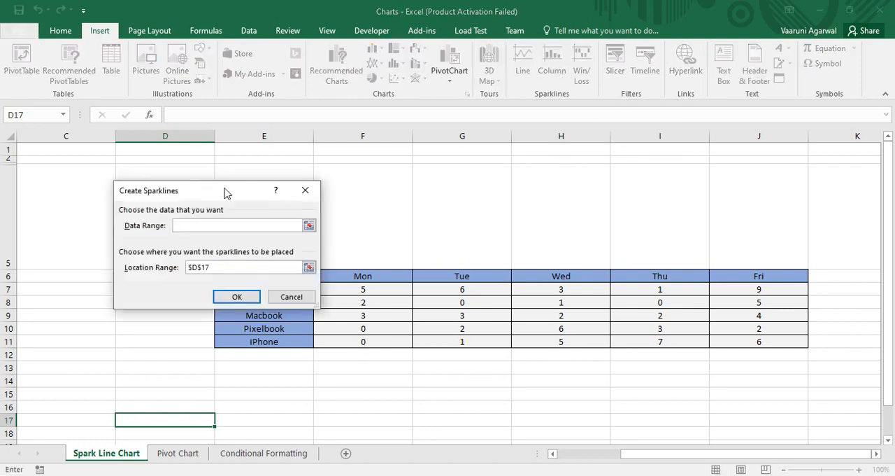
drag(199, 190, 139, 110)
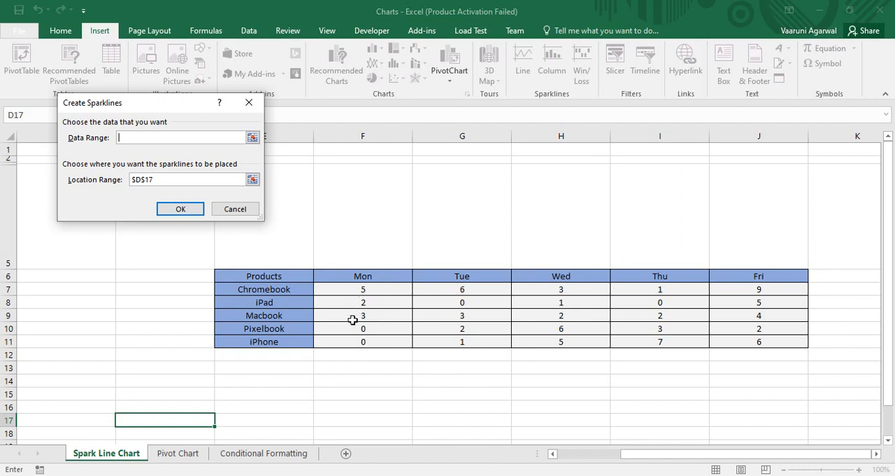
click(253, 137)
drag(363, 289, 364, 340)
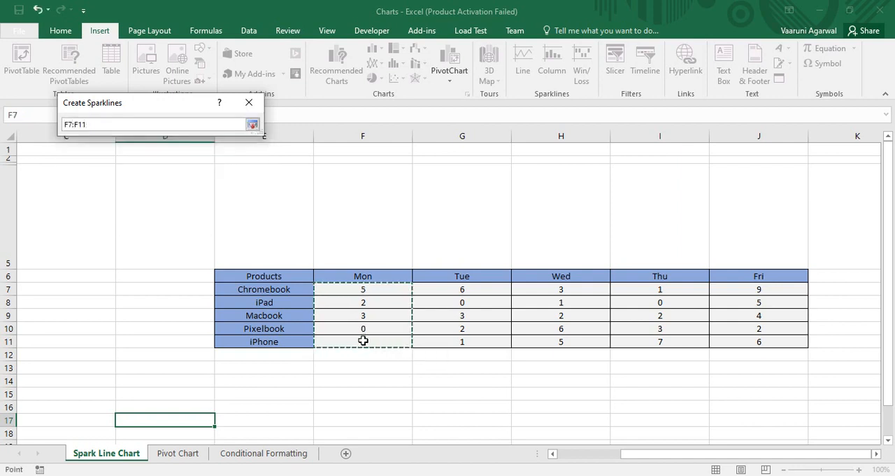
click(252, 123)
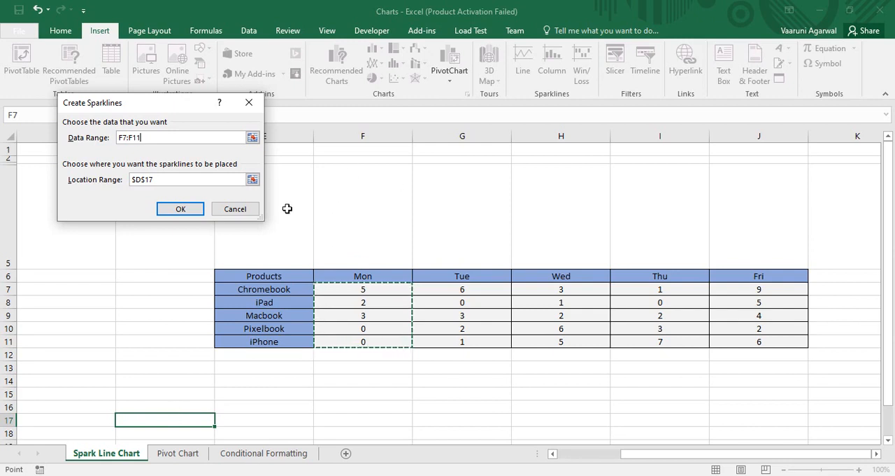
click(253, 179)
click(340, 198)
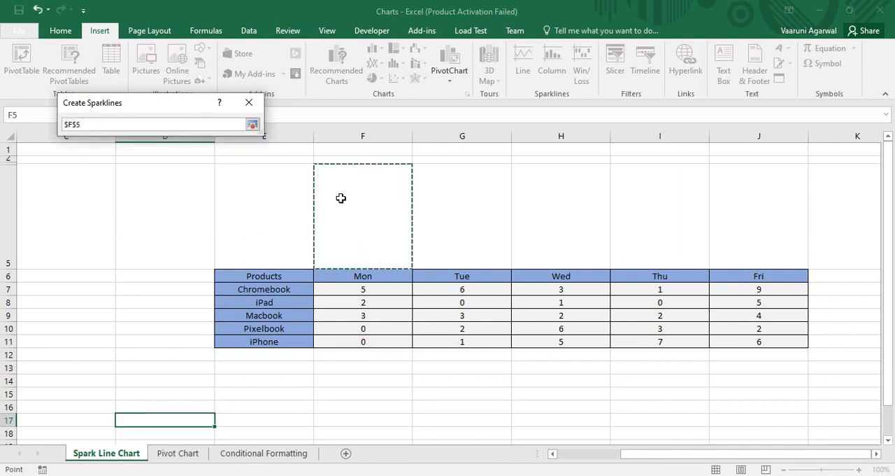
click(252, 123)
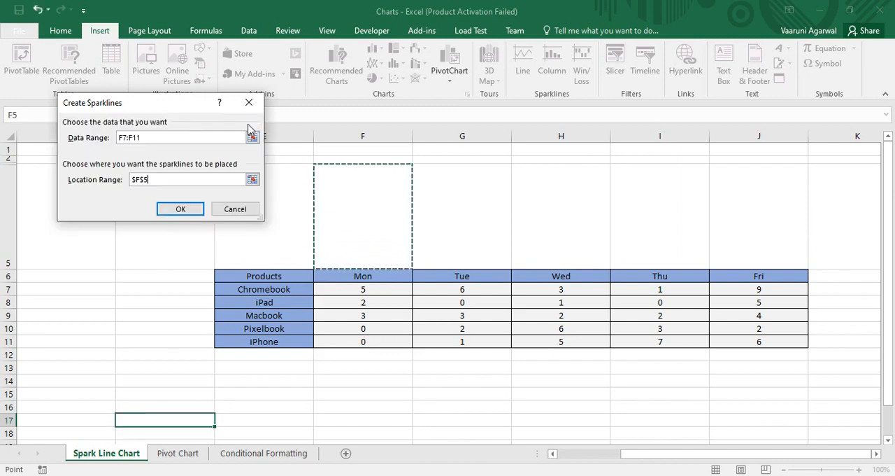
click(176, 208)
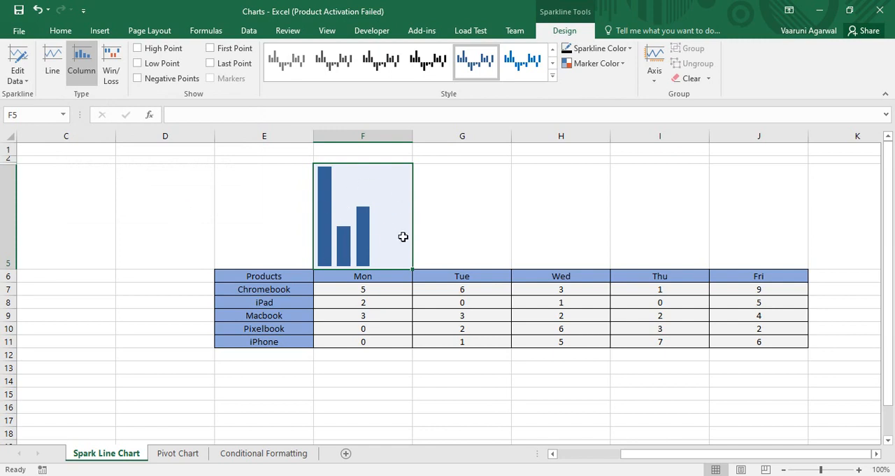
Step: Set the Monday value for Pixelbook to -3
click(376, 289)
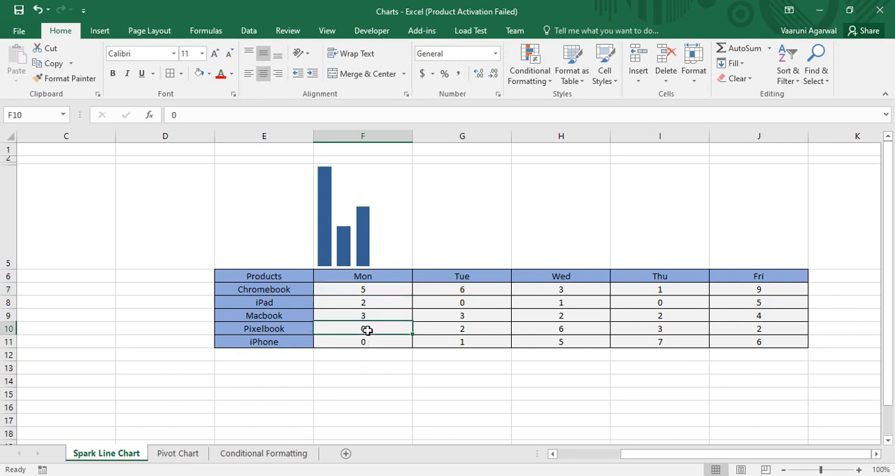
double_click(367, 330)
double_click(364, 328)
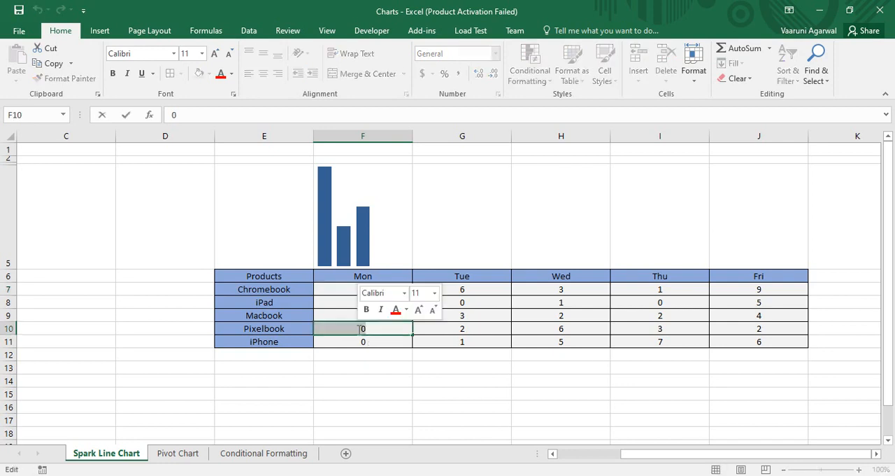
text(-3)
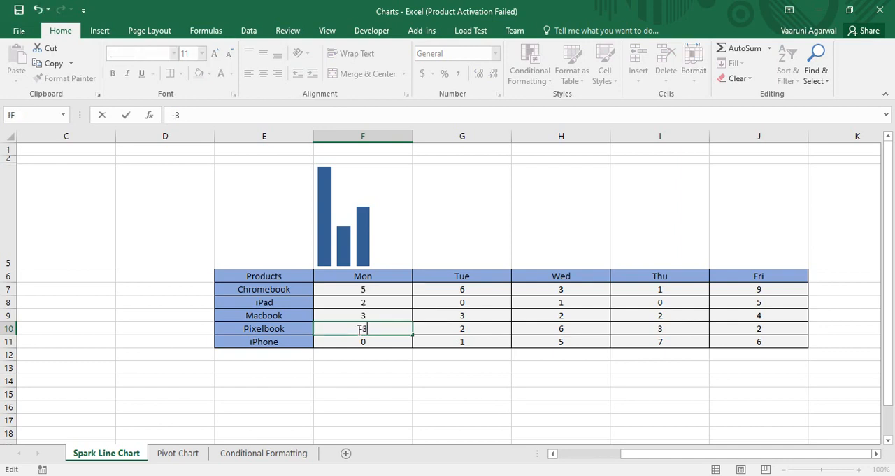
key(Return)
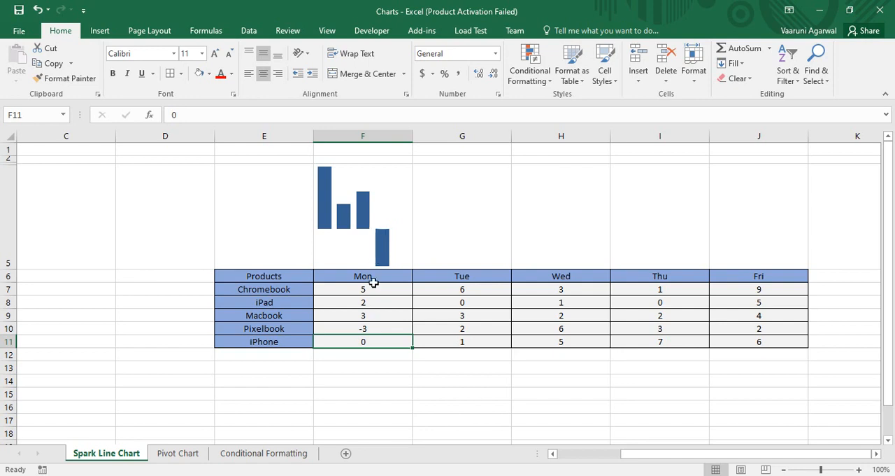
Step: Highlight the high point of the sparkline above the Monday column
click(386, 230)
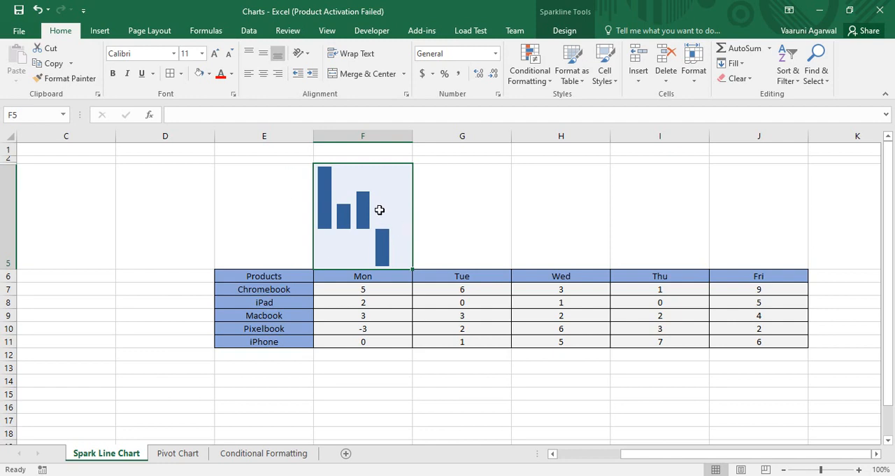
click(565, 32)
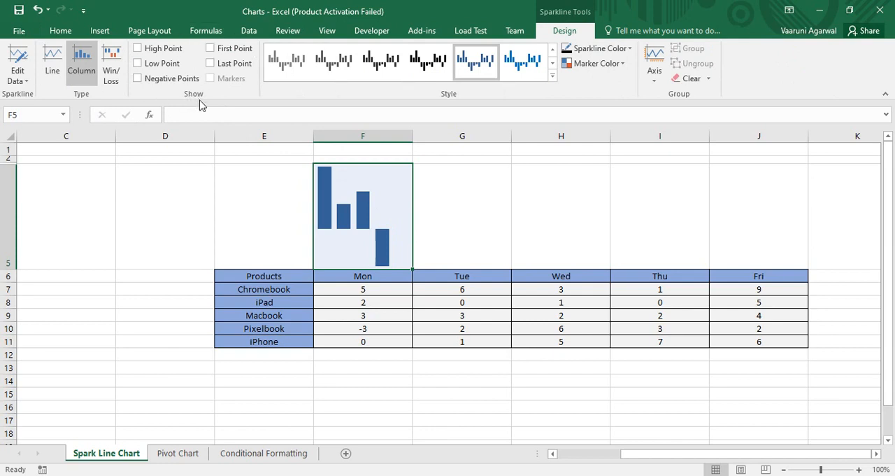
click(139, 49)
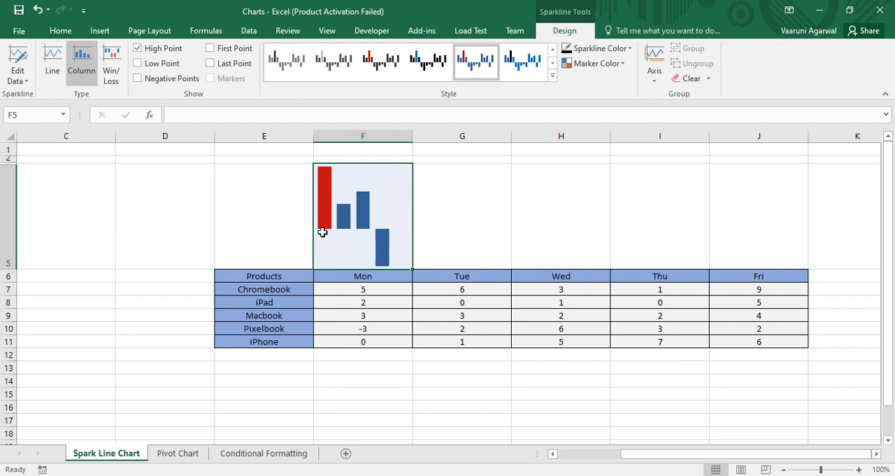
Step: Try several preset styles on the Monday sparkline and undo the style changes
click(553, 64)
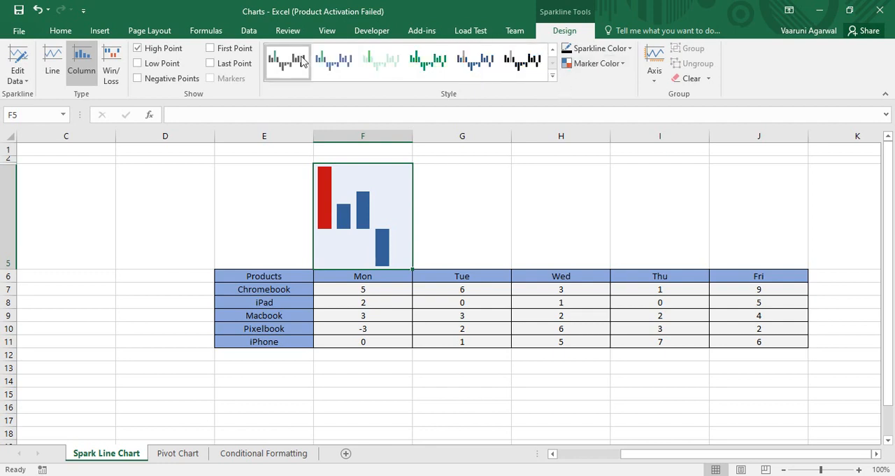
click(377, 69)
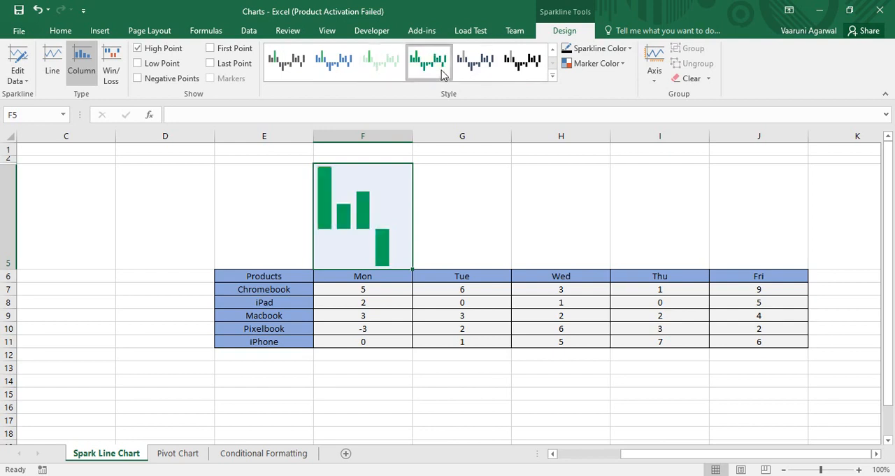
click(476, 67)
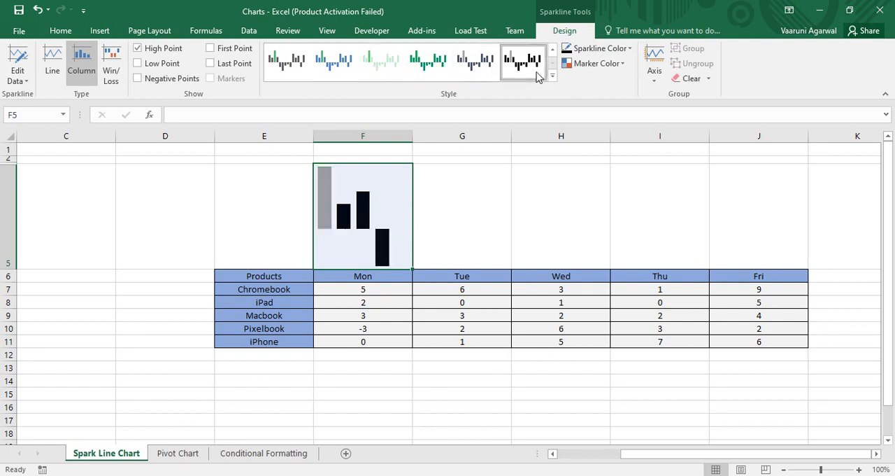
key(ctrl+z)
key(ctrl+z)
key(ctrl+z)
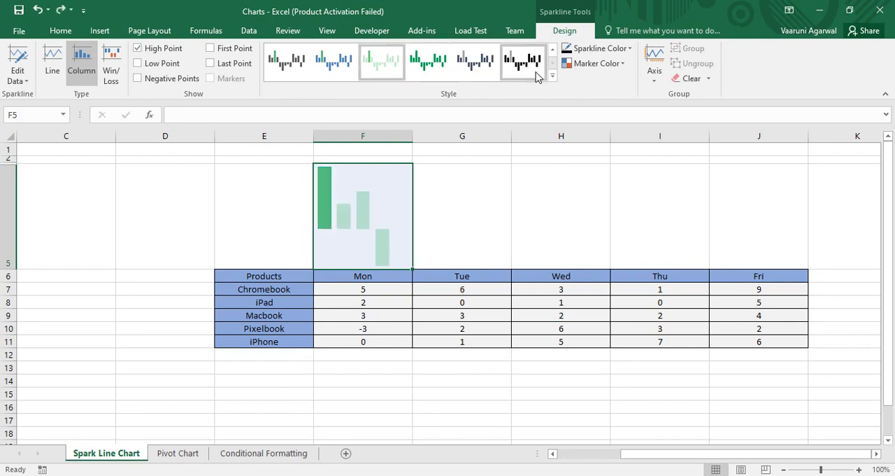
Step: Colour the Monday sparkline's high point Light Green and its remaining columns Gold, Accent 4, Lighter 40%
click(621, 66)
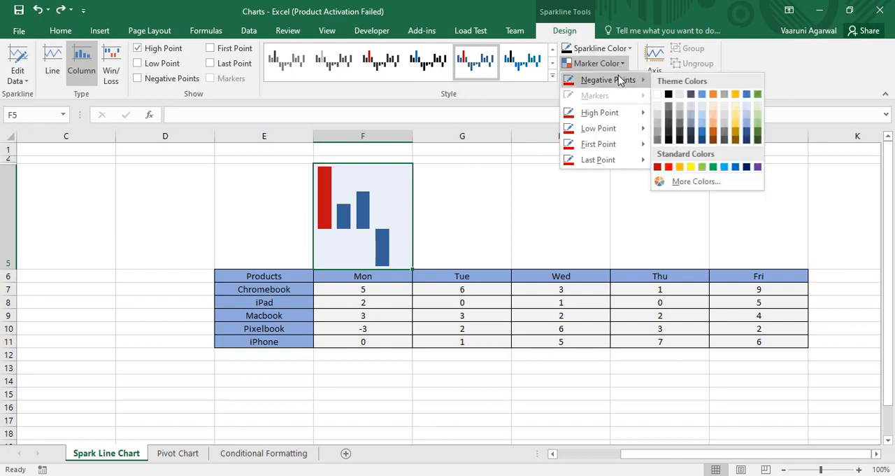
mouse_move(622, 118)
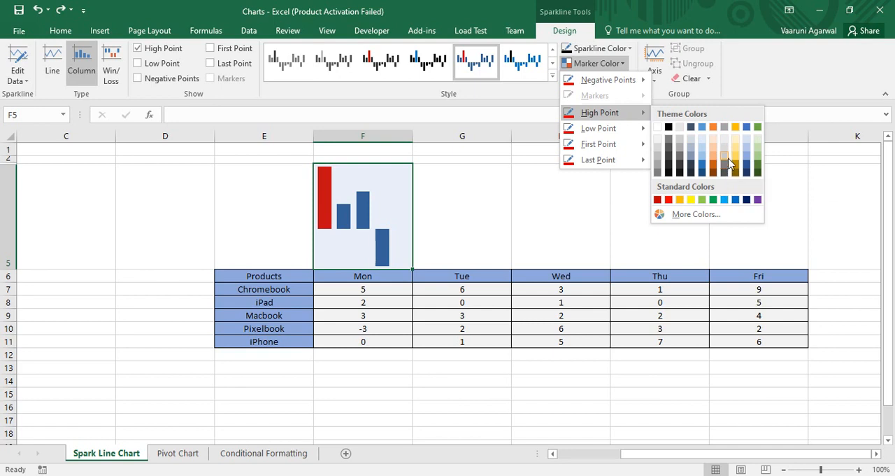
click(702, 200)
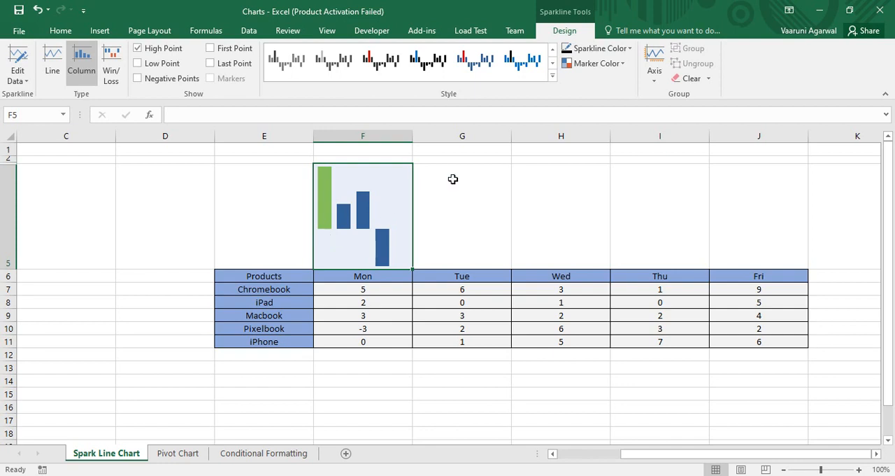
click(627, 49)
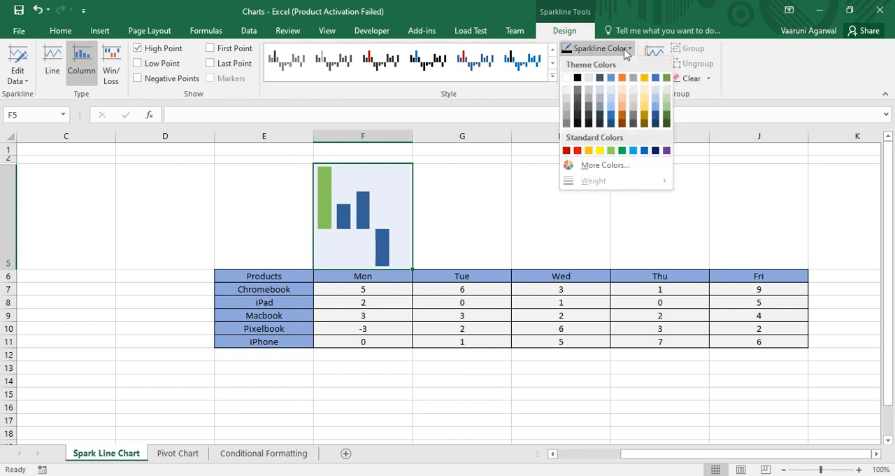
click(645, 112)
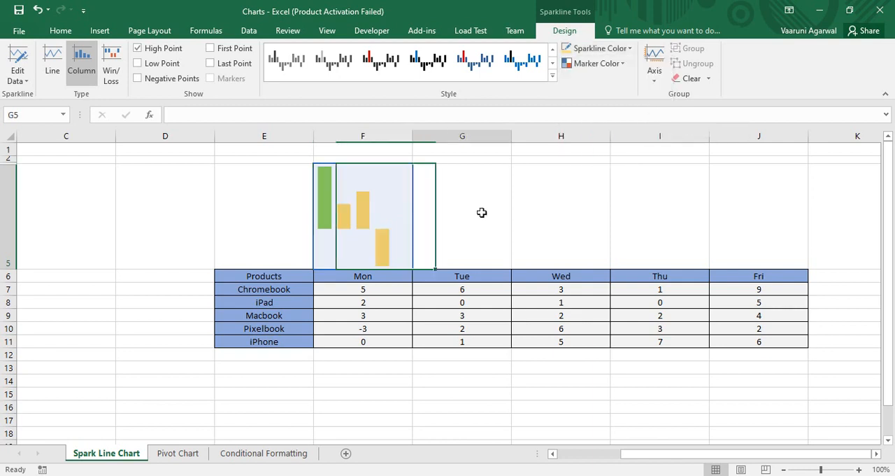
click(478, 210)
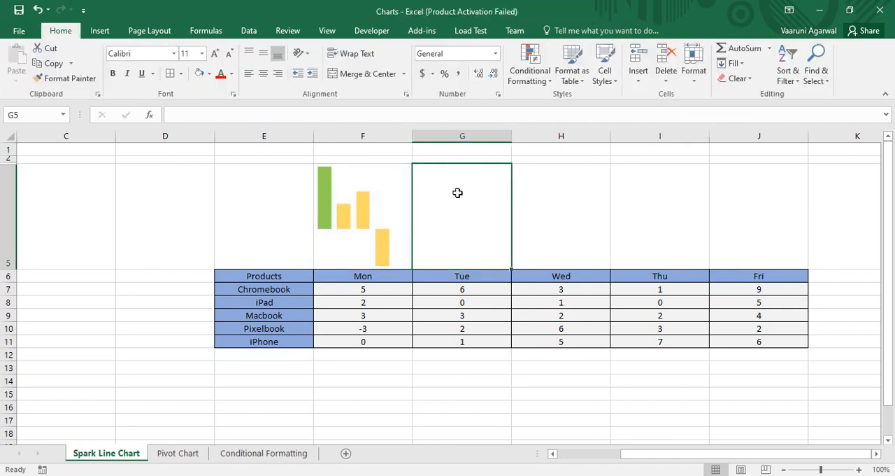
Step: Highlight the low point of the Monday sparkline as well
click(386, 235)
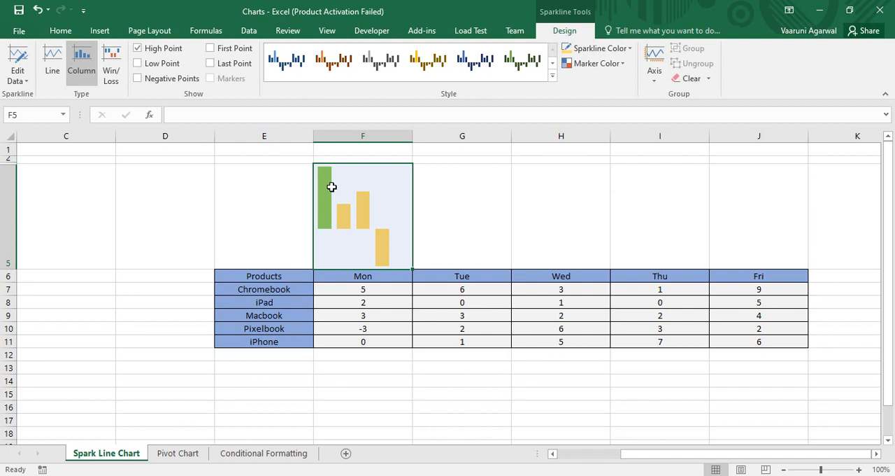
click(138, 67)
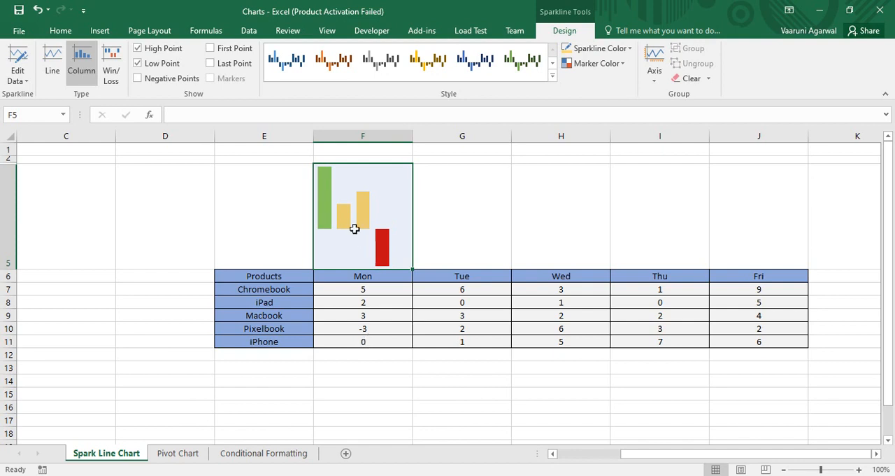
Step: Highlight the Monday sparkline's first and last points and turn off its high and low point highlighting
click(211, 50)
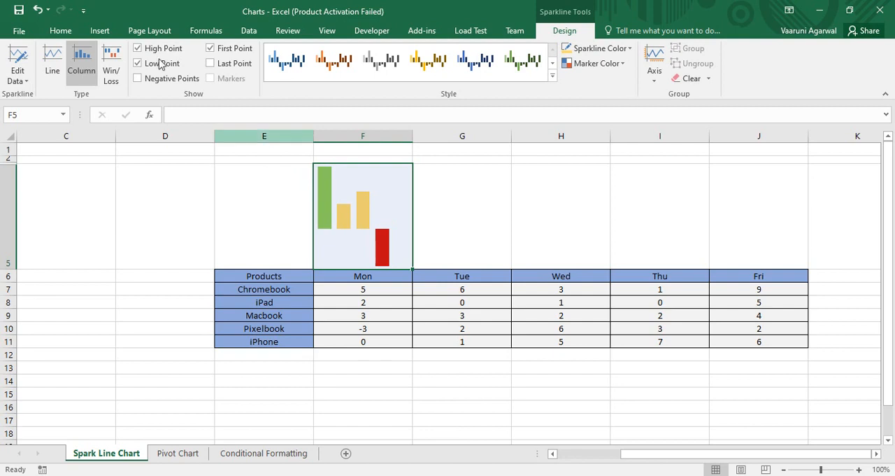
click(138, 48)
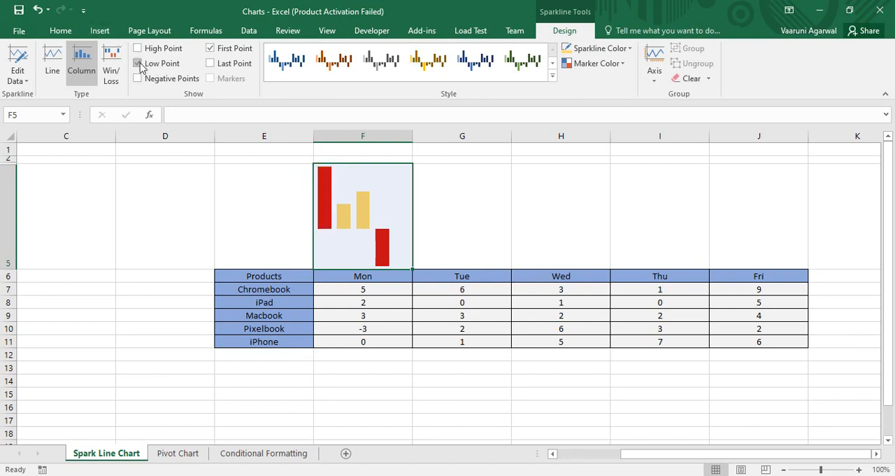
click(138, 63)
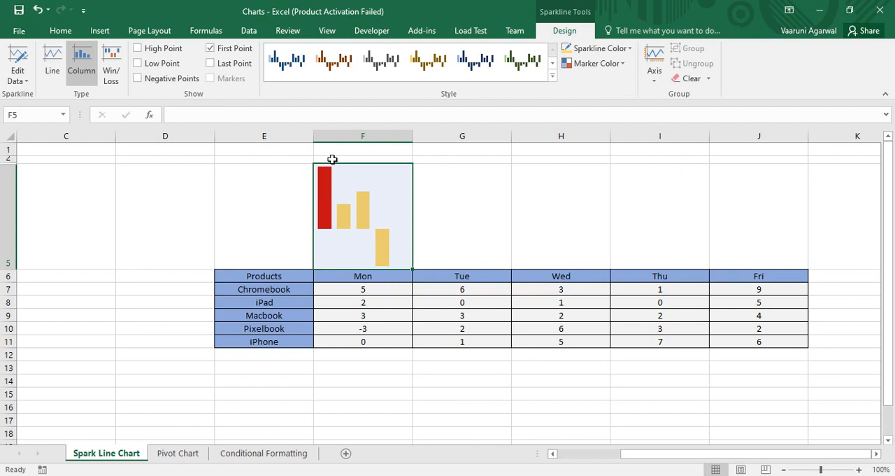
click(211, 64)
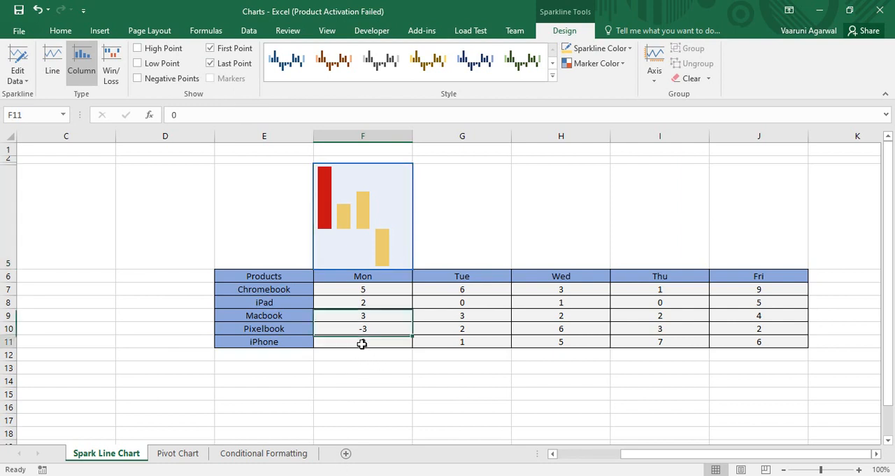
Step: Set the Monday value for iPhone to 5
double_click(363, 342)
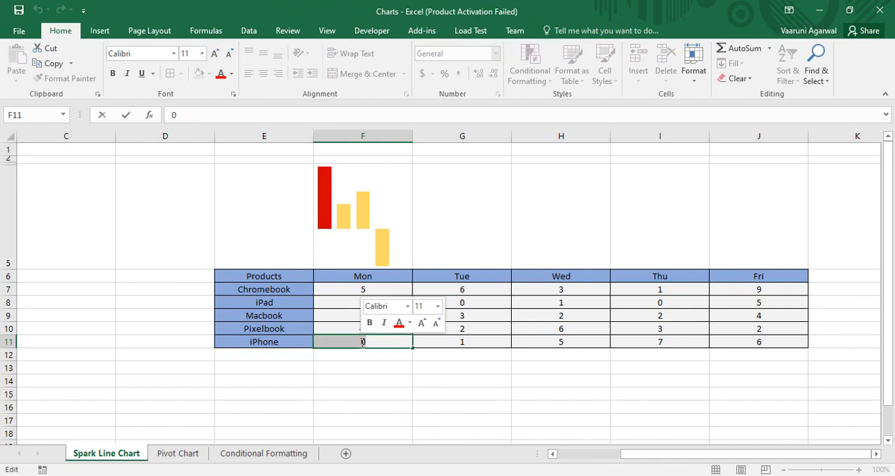
text(5)
key(Return)
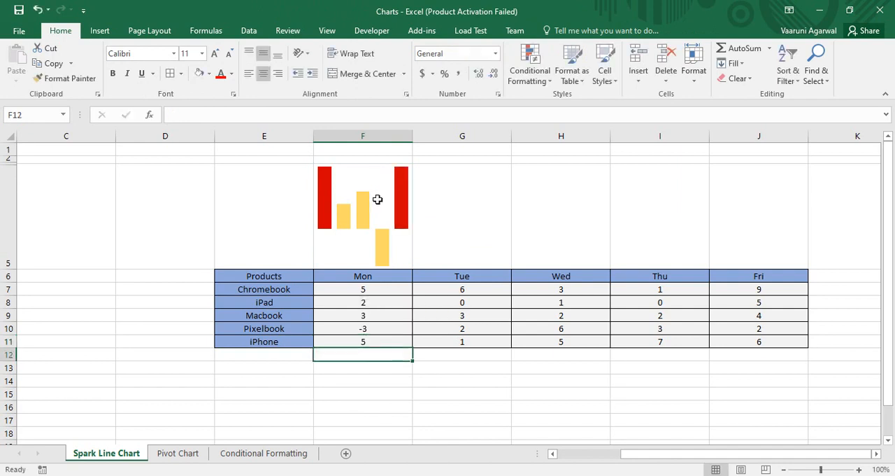
Step: Turn off the Monday sparkline's first and last point highlighting and highlight its negative points instead
click(396, 209)
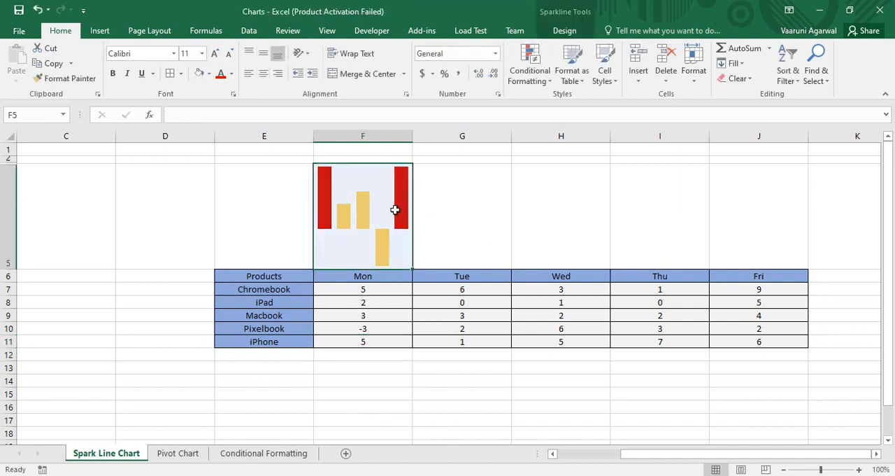
click(564, 30)
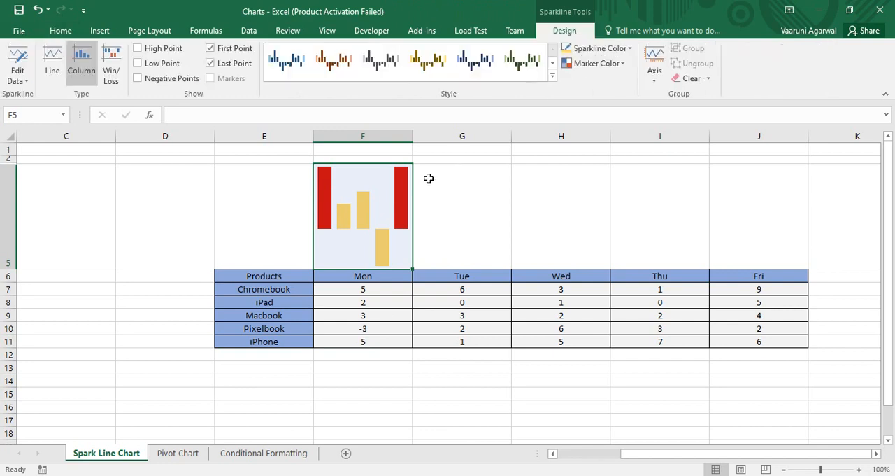
click(210, 49)
click(211, 63)
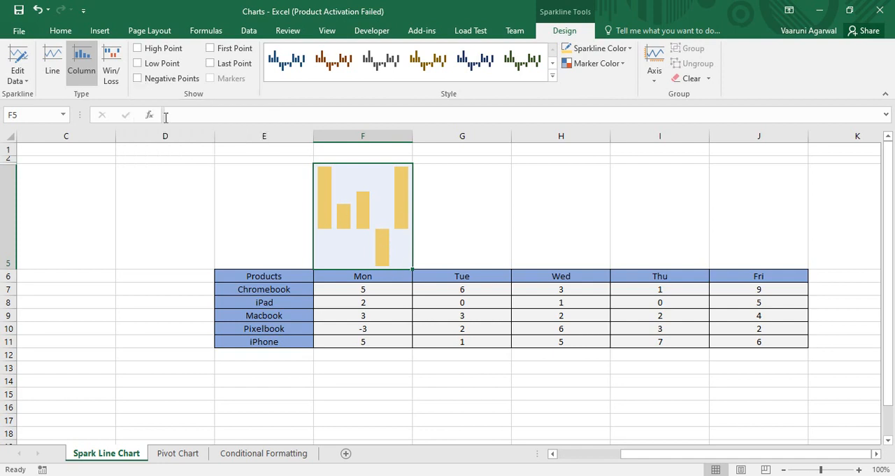
click(138, 78)
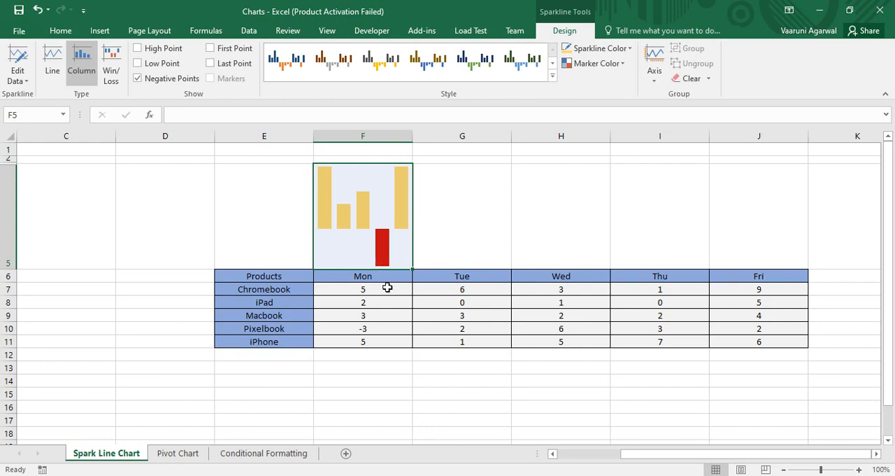
Step: Set the Monday value for iPad to -2
double_click(369, 307)
click(369, 305)
double_click(370, 303)
key(BackSpace)
text(-)
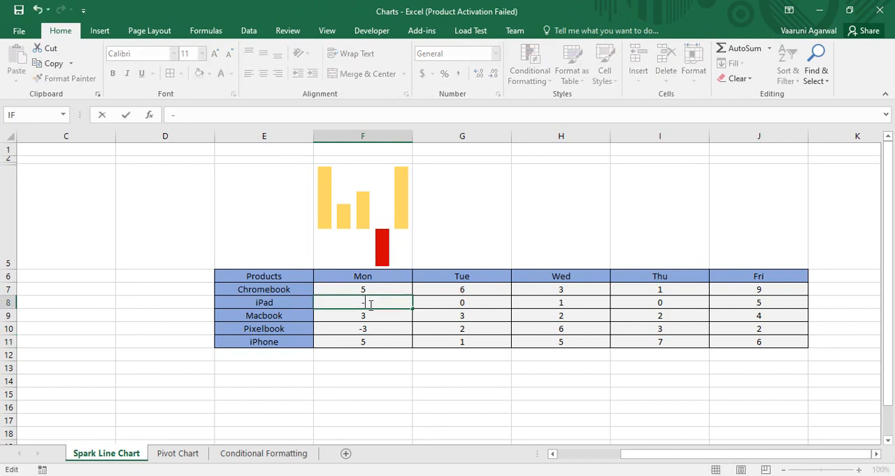
text(2)
key(Return)
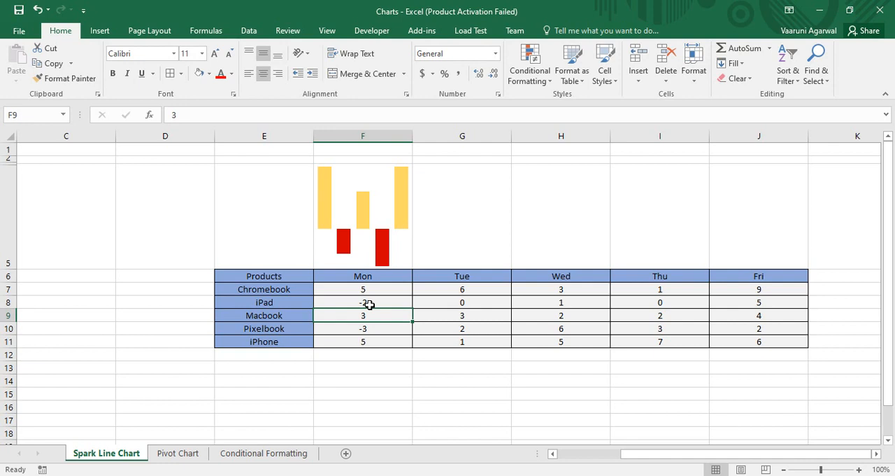
Step: Turn off the Monday sparkline's negative point highlighting and show its horizontal axis
click(477, 204)
click(400, 207)
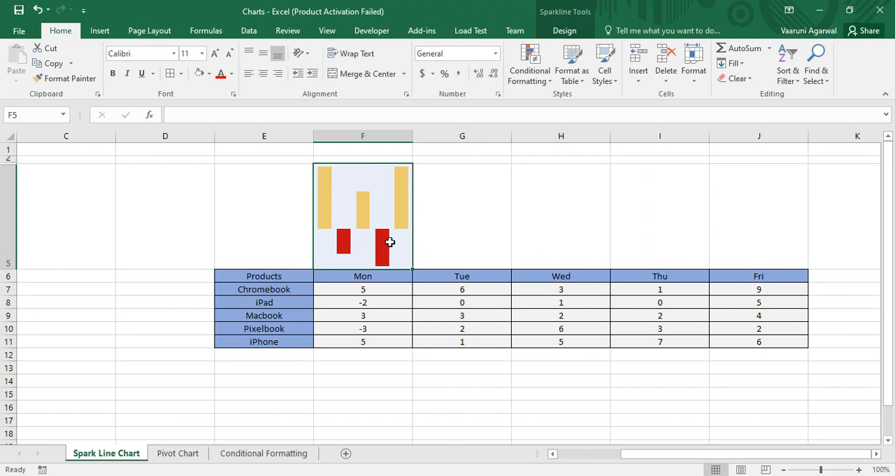
click(566, 31)
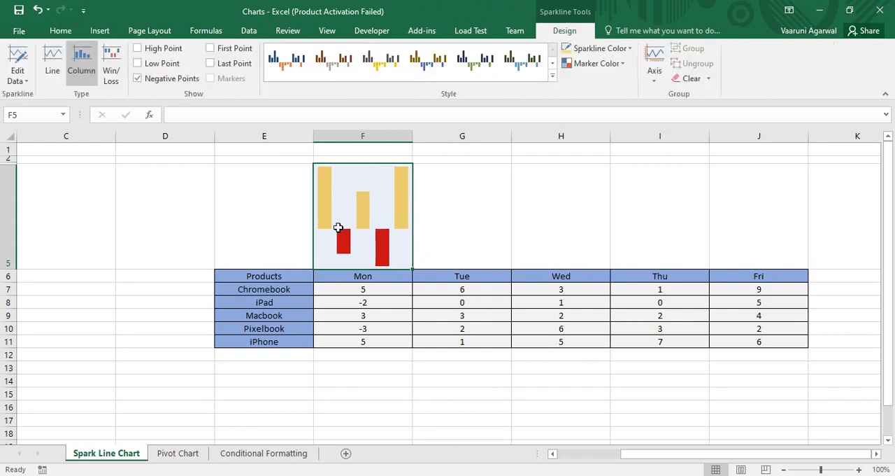
click(138, 80)
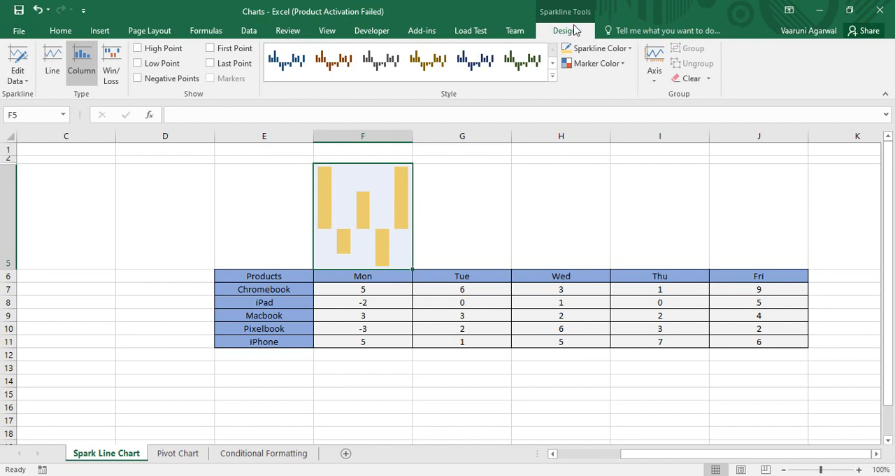
click(654, 84)
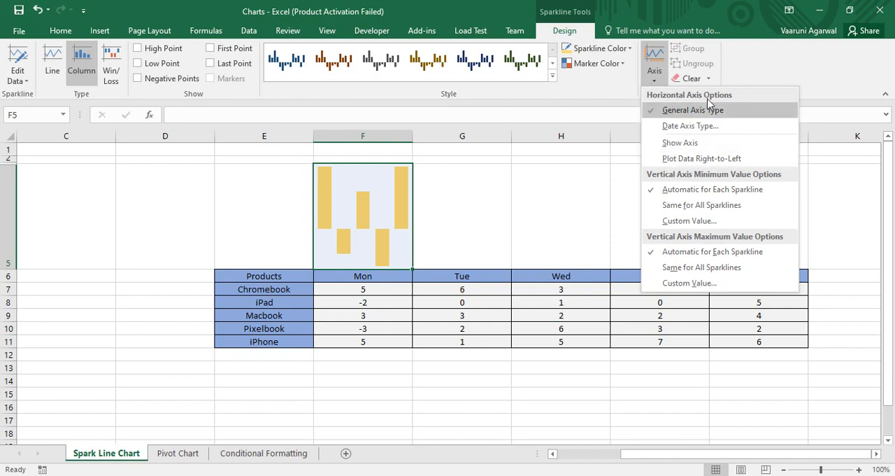
click(680, 144)
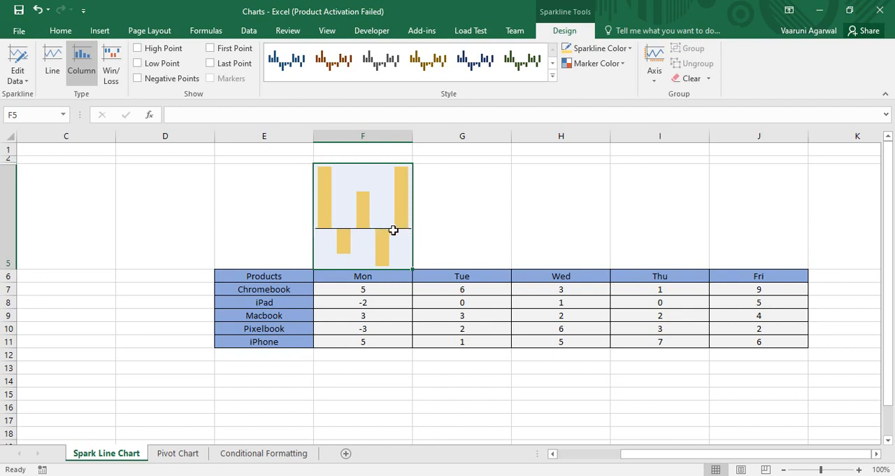
Step: Try a custom vertical axis minimum of 3 on the Monday sparkline, and undo it
click(655, 75)
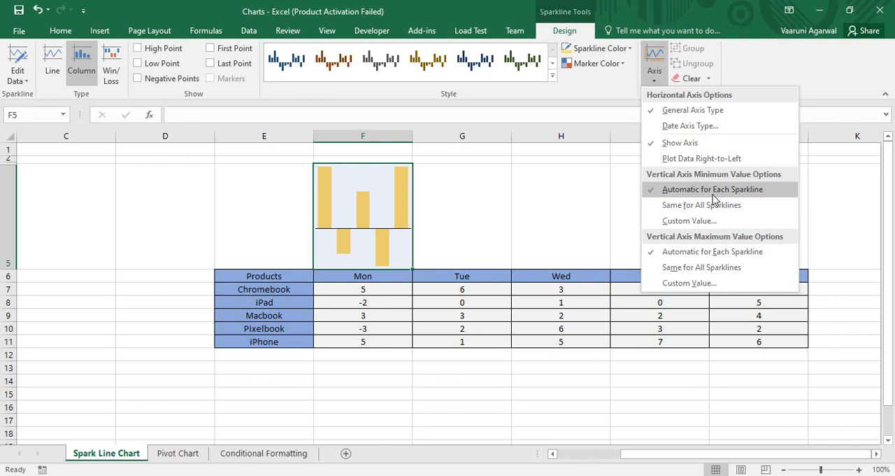
click(683, 221)
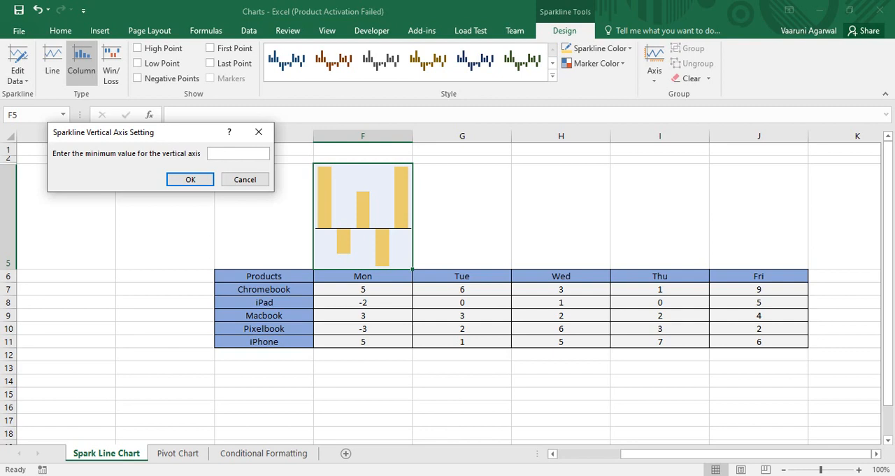
text(3)
key(Return)
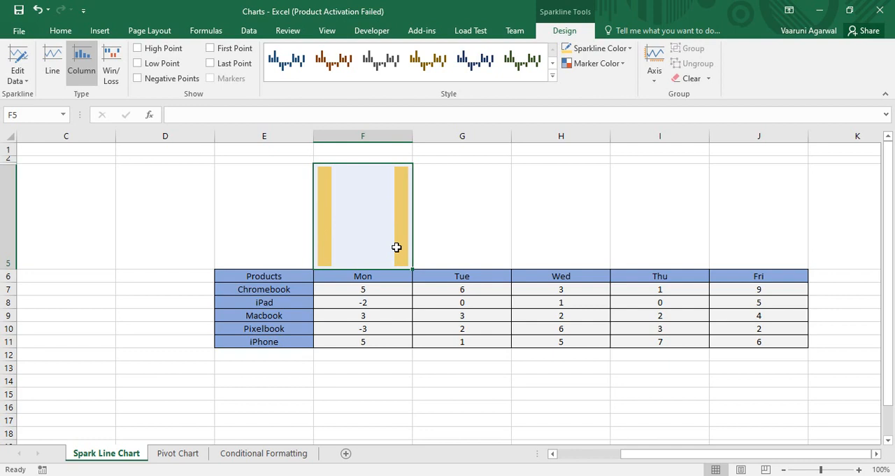
key(ctrl+z)
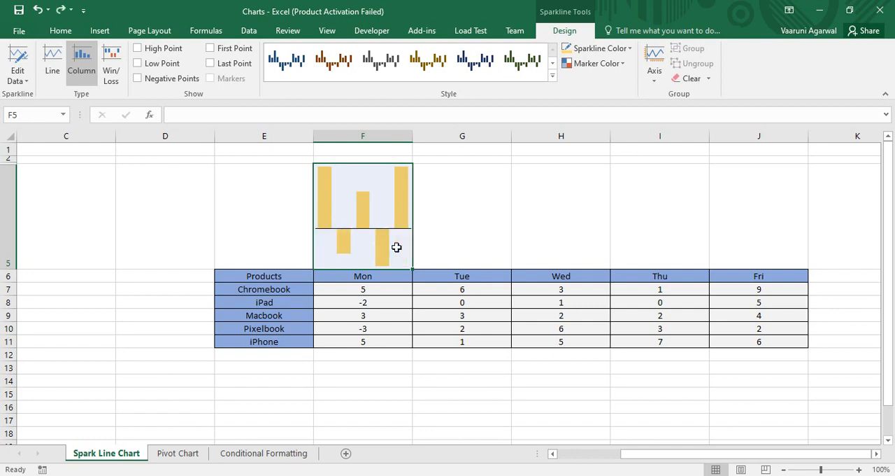
Step: Set a custom vertical axis maximum of 7 for the Monday sparkline
click(655, 67)
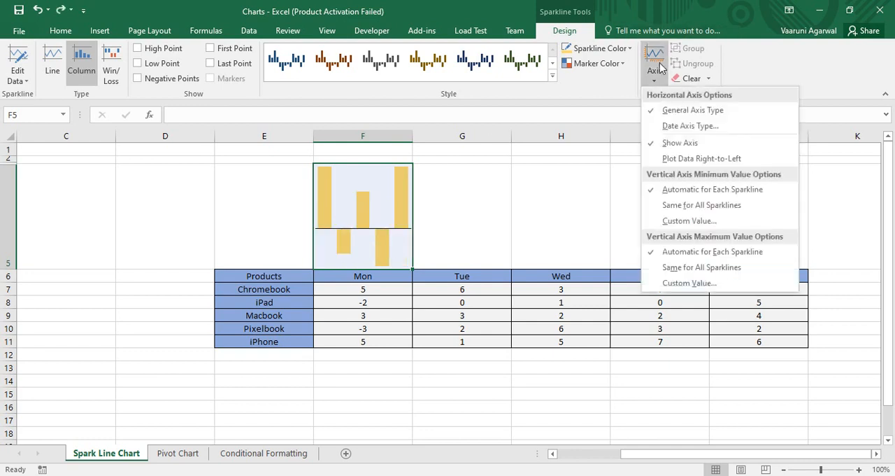
click(680, 284)
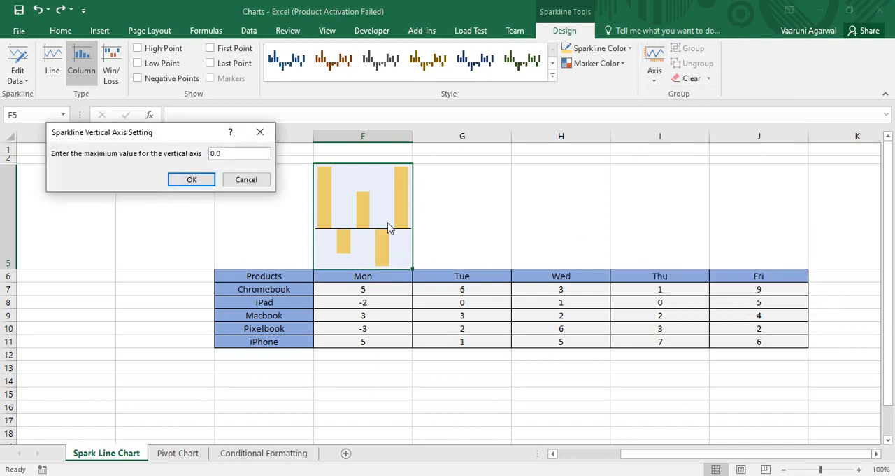
click(229, 154)
text(7)
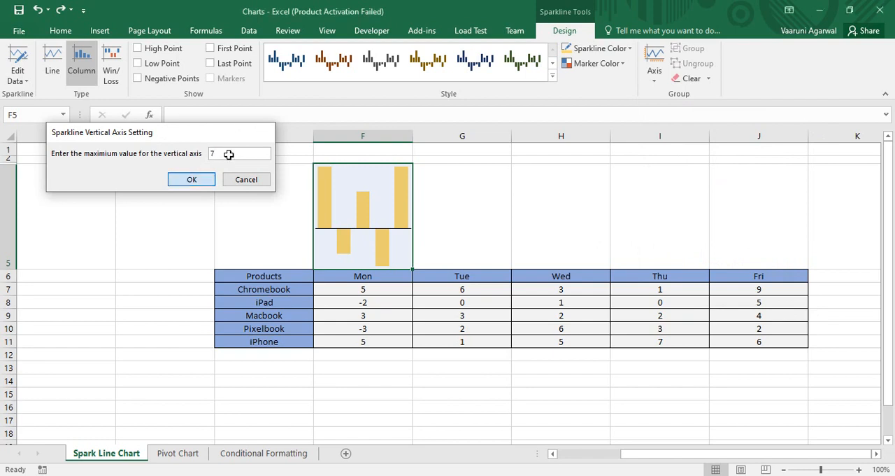
key(Return)
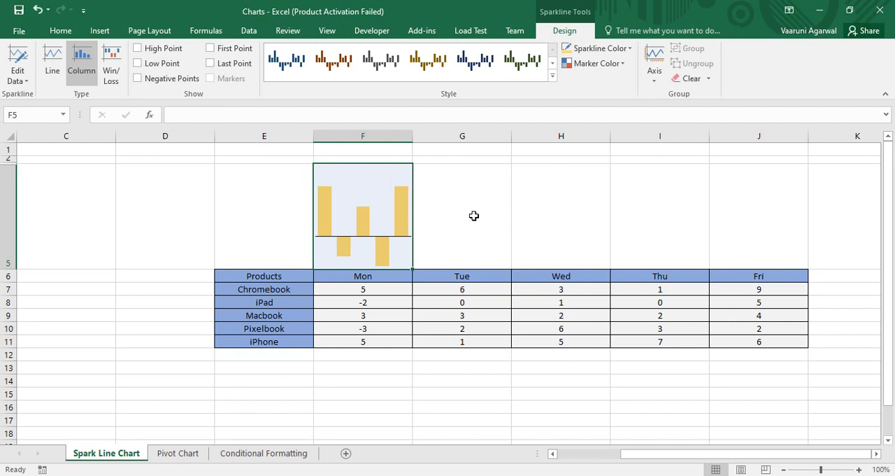
Step: Fill the Monday sparkline across row 5 through the Friday column
click(282, 210)
click(376, 217)
drag(413, 270, 791, 258)
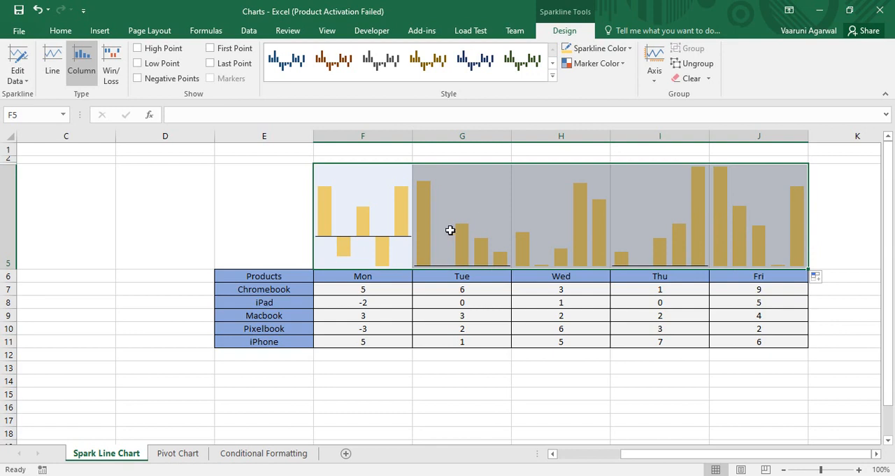
click(589, 406)
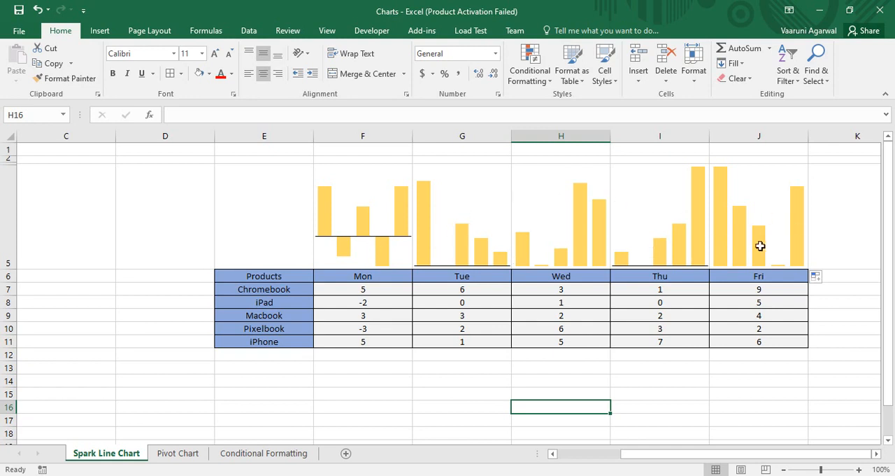
Step: Convert the Monday to Friday sparkline group to the Line type
click(456, 228)
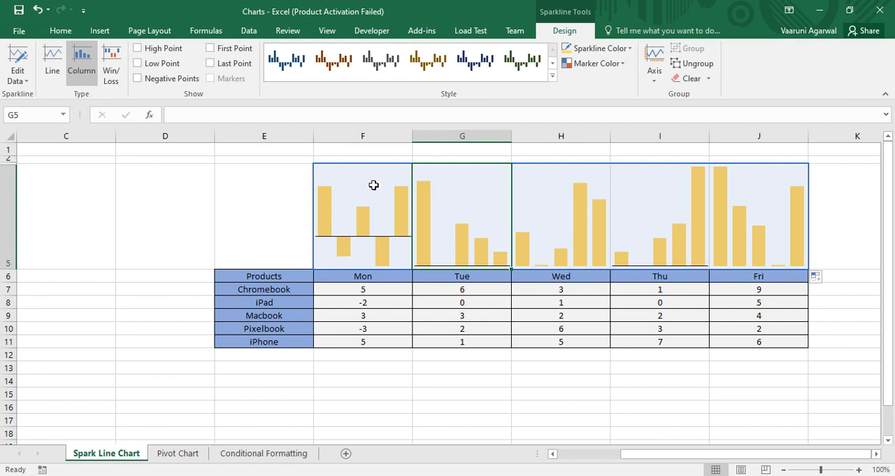
click(53, 70)
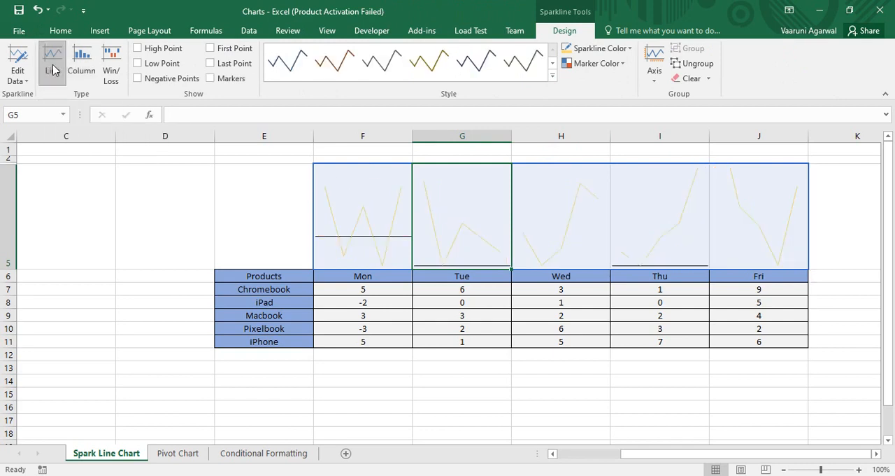
click(453, 411)
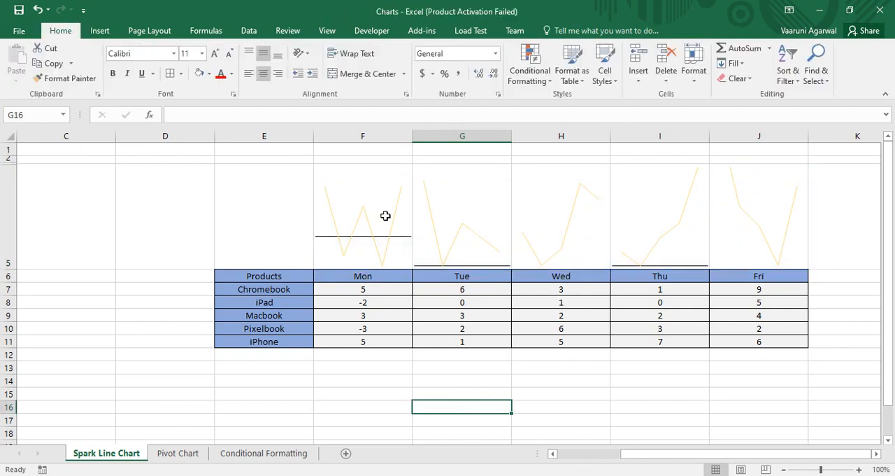
Step: Apply the dark green preset style to the Monday to Friday sparklines
drag(383, 210, 768, 242)
click(508, 64)
click(251, 188)
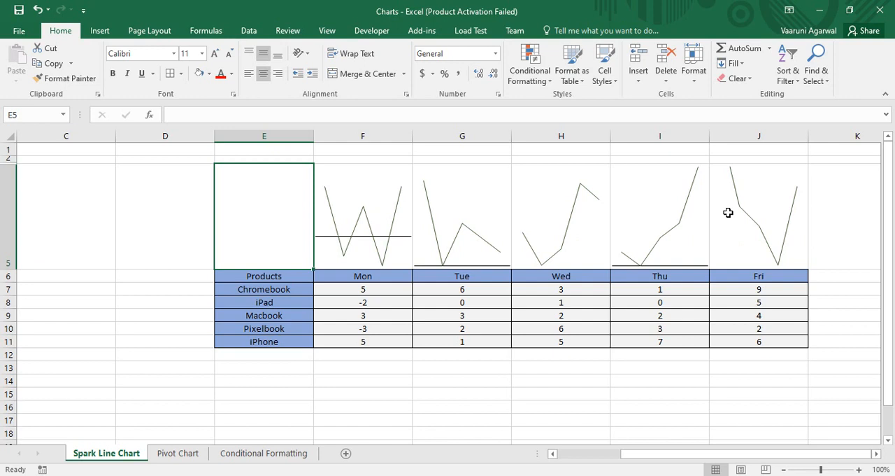
Step: Highlight the high points of the Monday to Friday line sparklines and inspect the markers up close
drag(374, 189, 759, 207)
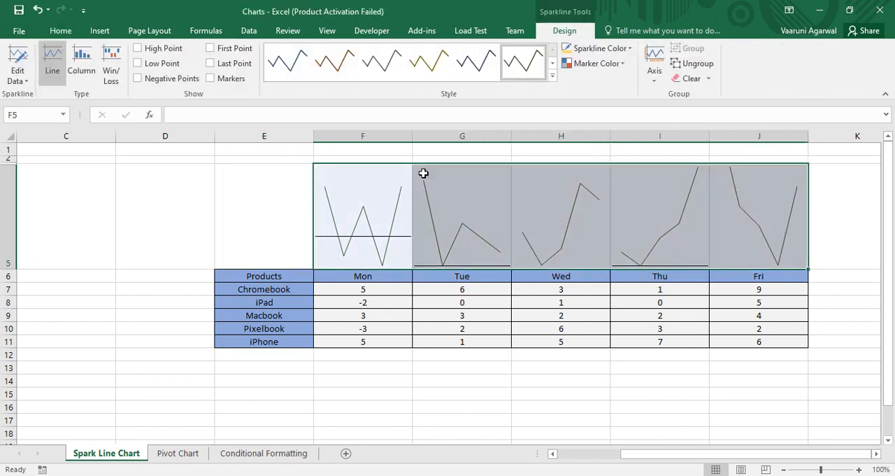
click(138, 48)
drag(822, 470, 843, 468)
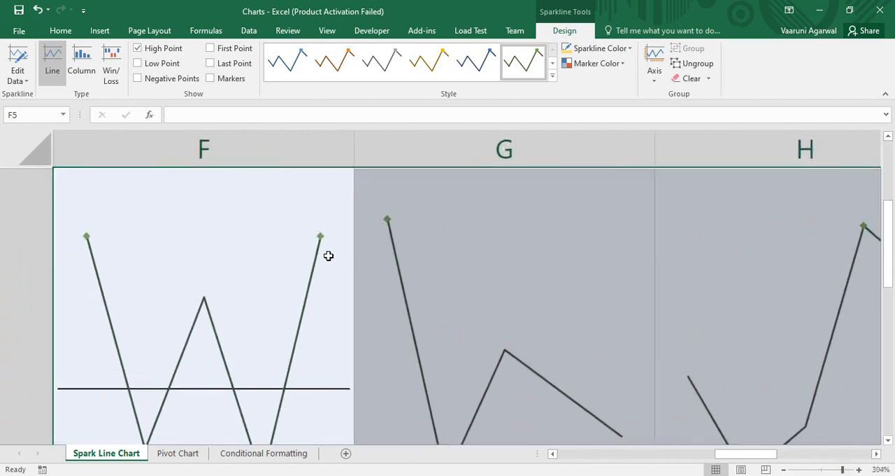
click(320, 234)
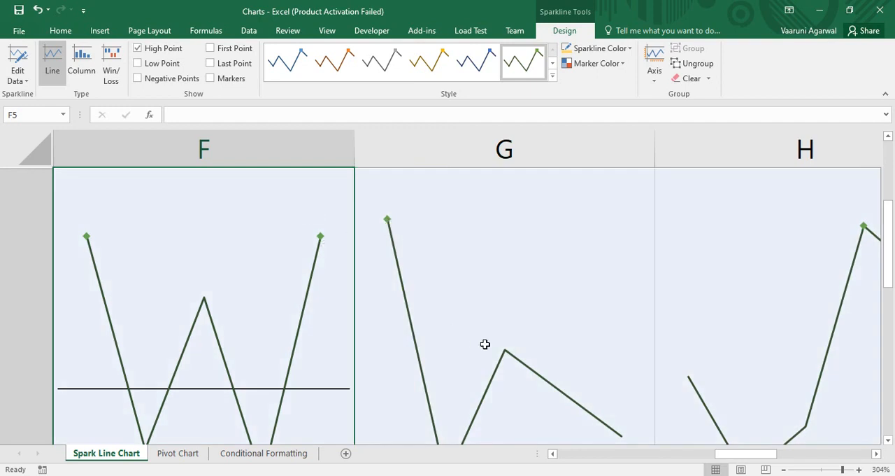
drag(844, 470, 821, 469)
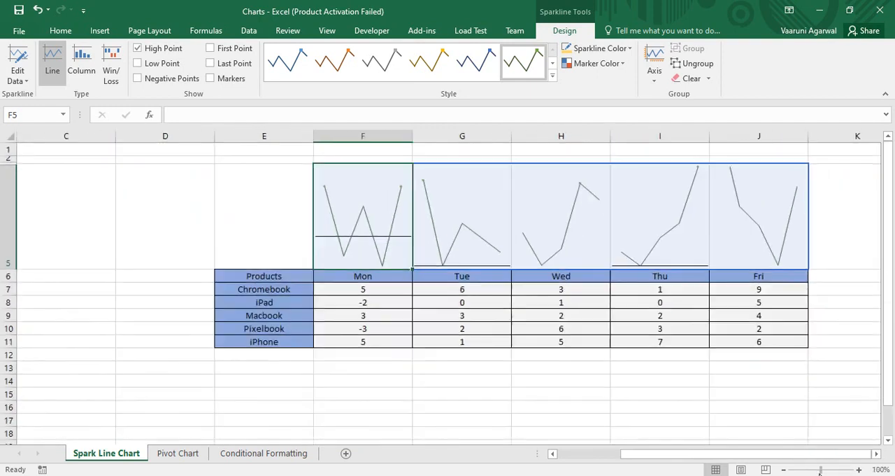
Step: Convert the Monday to Friday sparklines to the Win/Loss type and turn off their high point highlighting
click(109, 78)
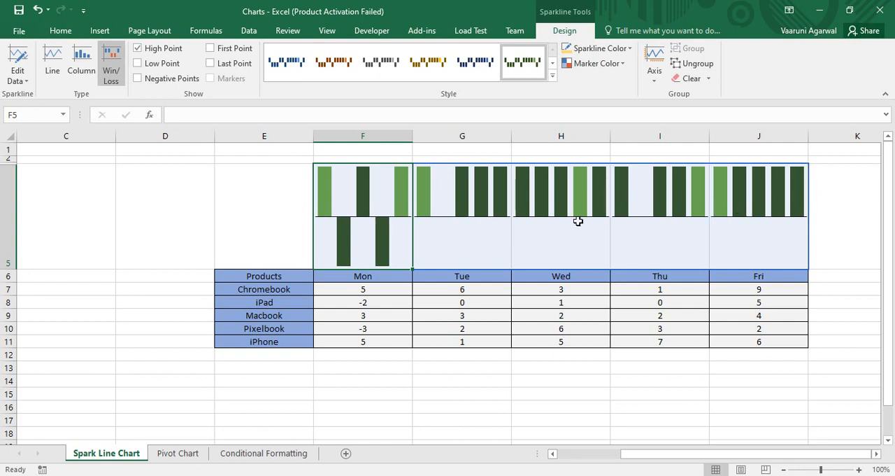
click(138, 49)
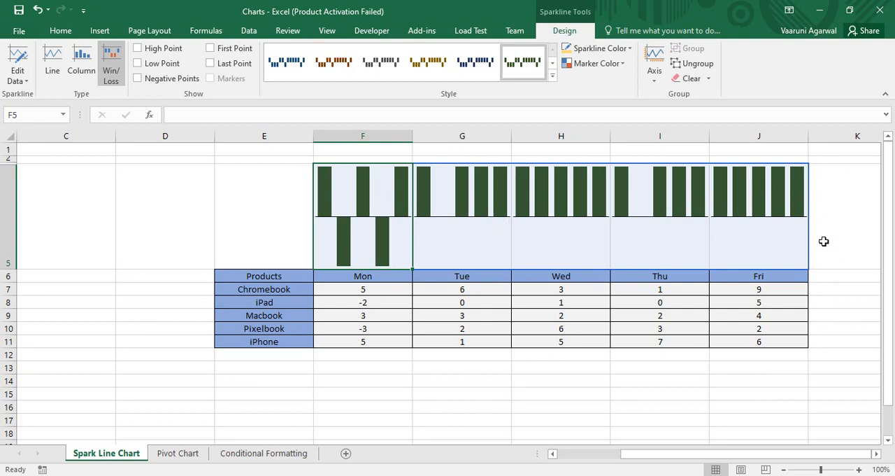
click(824, 242)
drag(366, 209, 838, 233)
click(838, 233)
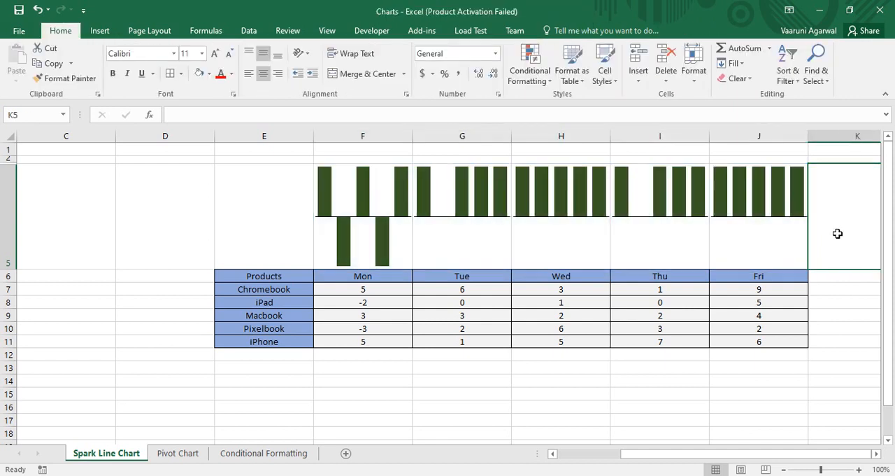